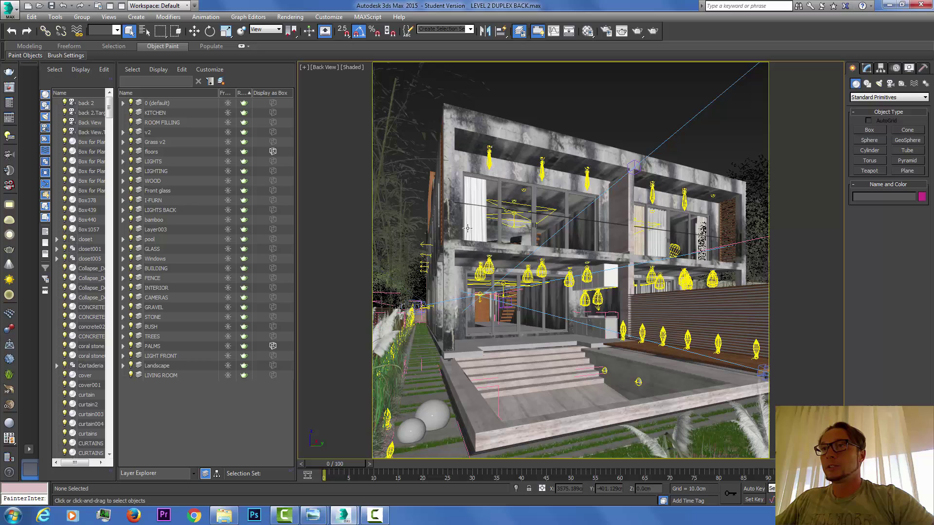
- Bring Kitchen_xref.max to the front, orbit and zoom around the kitchen model, then open the Application menu
{"action": "mouse_move", "coordinate": [343, 517]}
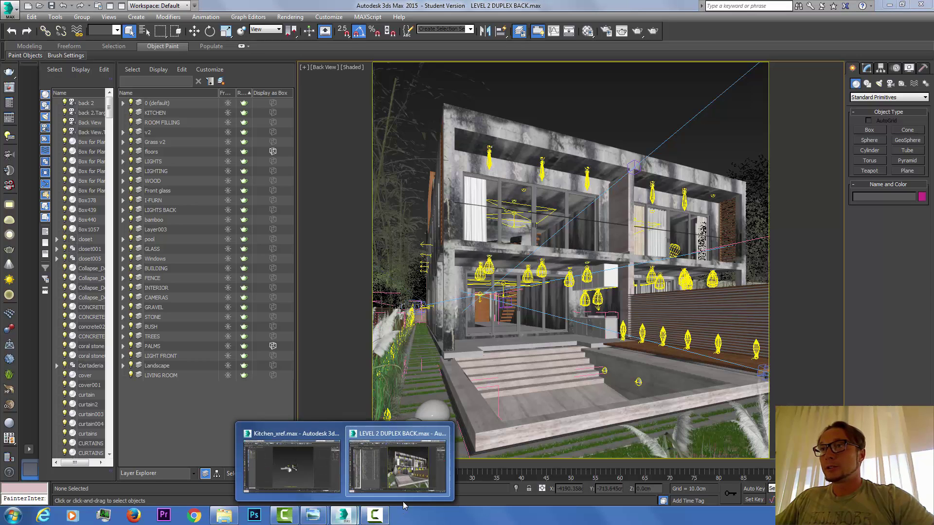
{"action": "left_click", "coordinate": [292, 462]}
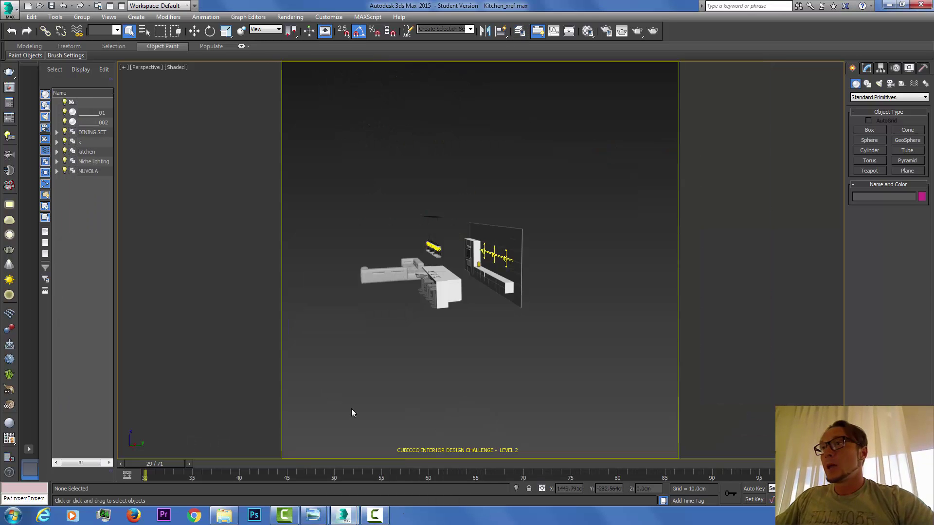
{"action": "middle_click_drag", "start_coordinate": [398, 428], "coordinate": [446, 307], "text": "alt"}
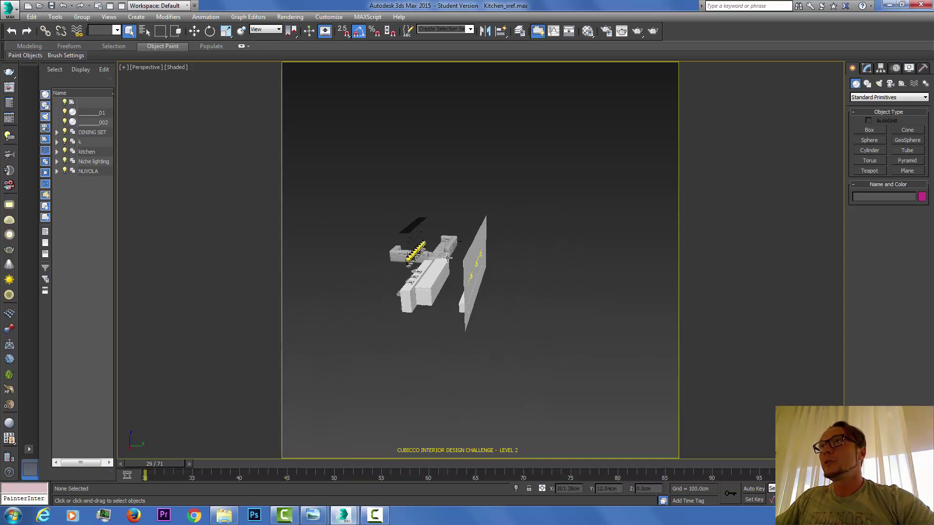
{"action": "middle_click_drag", "start_coordinate": [450, 253], "coordinate": [478, 281], "text": "alt"}
{"action": "scroll", "coordinate": [490, 274], "scroll_direction": "up", "scroll_amount": 3}
{"action": "scroll", "coordinate": [490, 273], "scroll_direction": "up", "scroll_amount": 4}
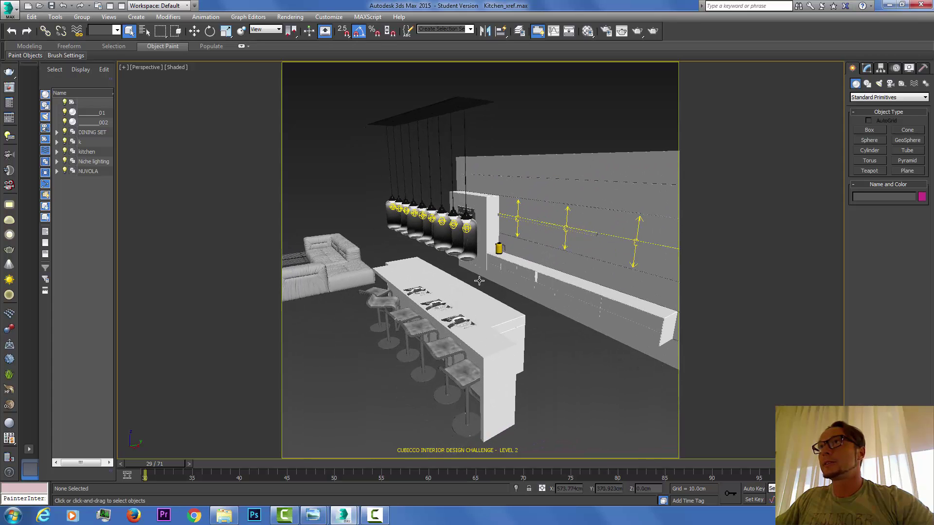
{"action": "scroll", "coordinate": [479, 281], "scroll_direction": "down", "scroll_amount": 6}
{"action": "left_click", "coordinate": [16, 15]}
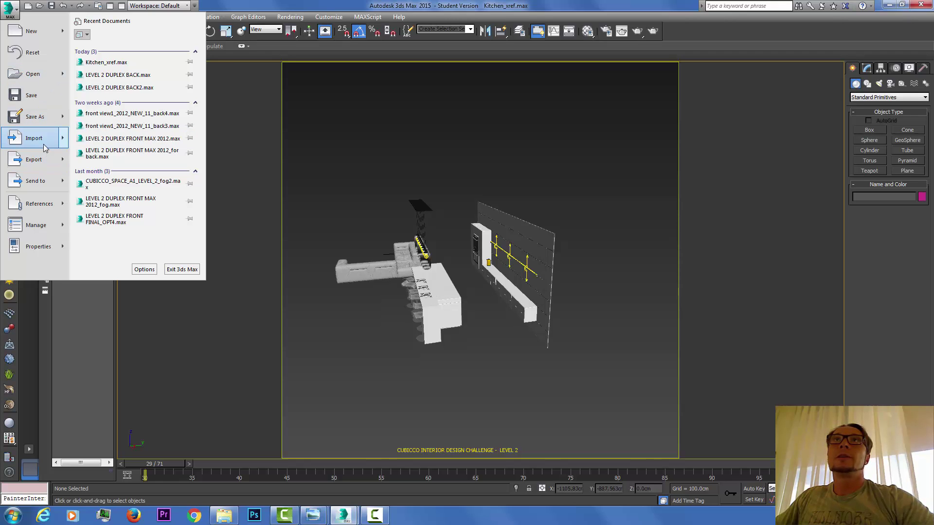
- Start a Merge from LEVEL 2 DUPLEX BACK.max in the LEVEL 2 DUPLEX folder
{"action": "mouse_move", "coordinate": [42, 141]}
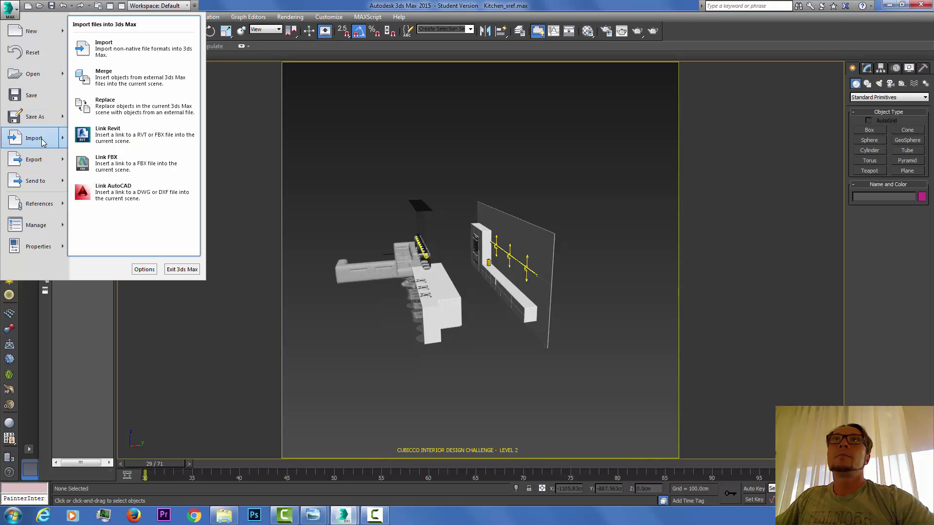
{"action": "left_click", "coordinate": [131, 89]}
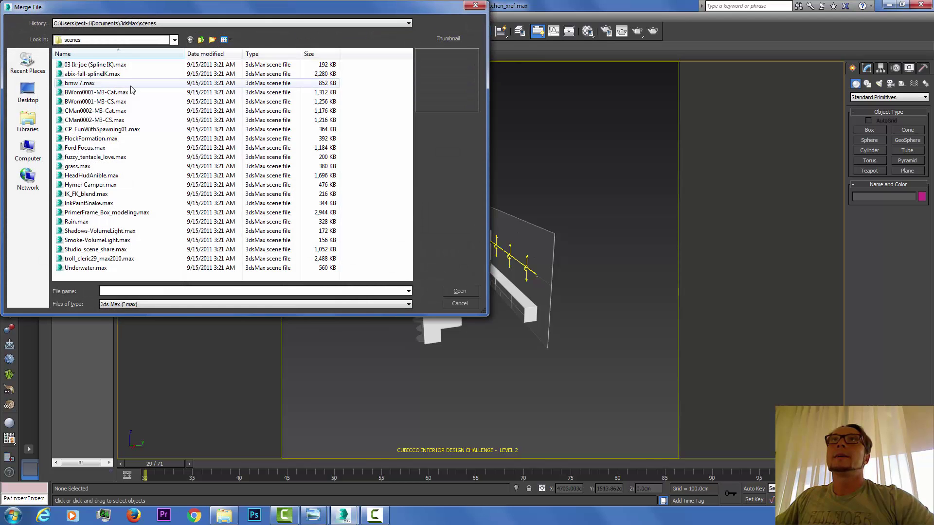
{"action": "left_click", "coordinate": [146, 40]}
{"action": "scroll", "coordinate": [121, 152], "scroll_direction": "down", "scroll_amount": 1}
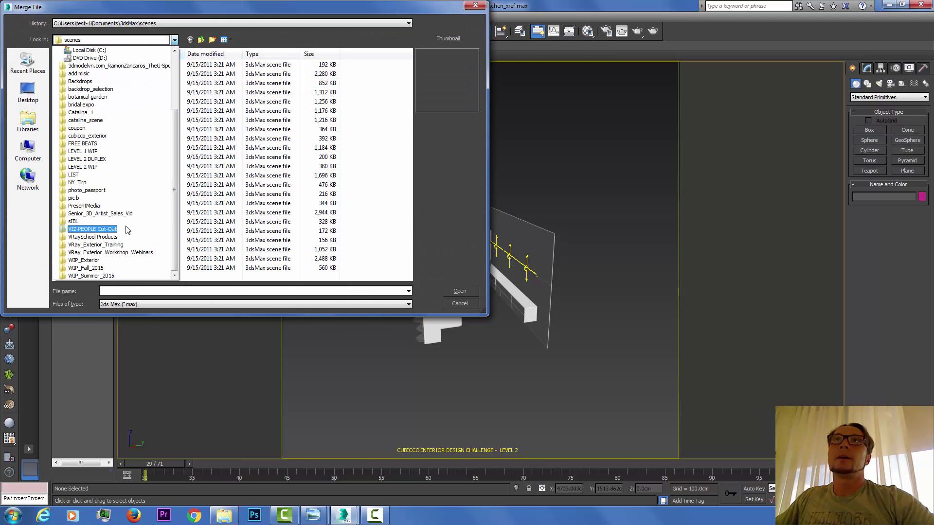
{"action": "left_click", "coordinate": [120, 160]}
{"action": "left_click", "coordinate": [187, 87]}
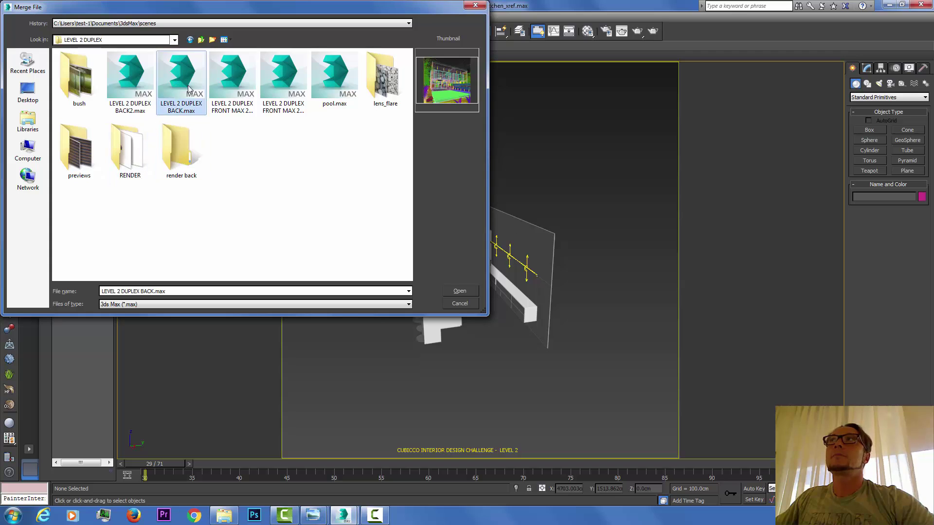
{"action": "left_click", "coordinate": [456, 291]}
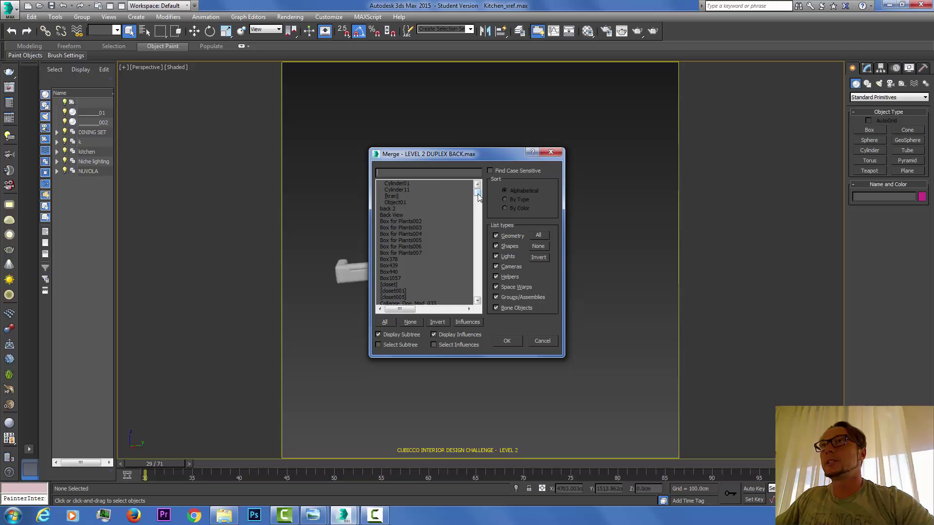
- Merge the DUPLEX BUILDING and the Back View camera into the kitchen scene
{"action": "left_click_drag", "start_coordinate": [478, 193], "coordinate": [478, 205]}
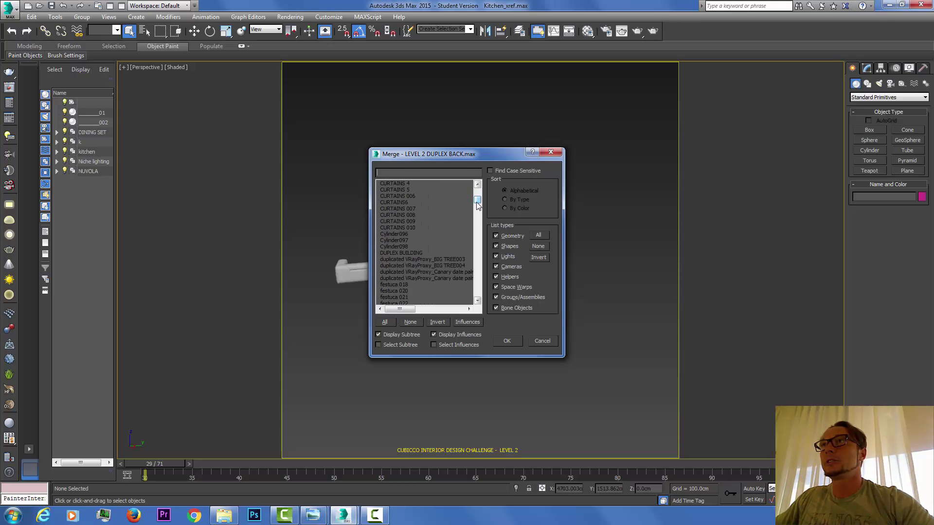
{"action": "left_click", "coordinate": [416, 253]}
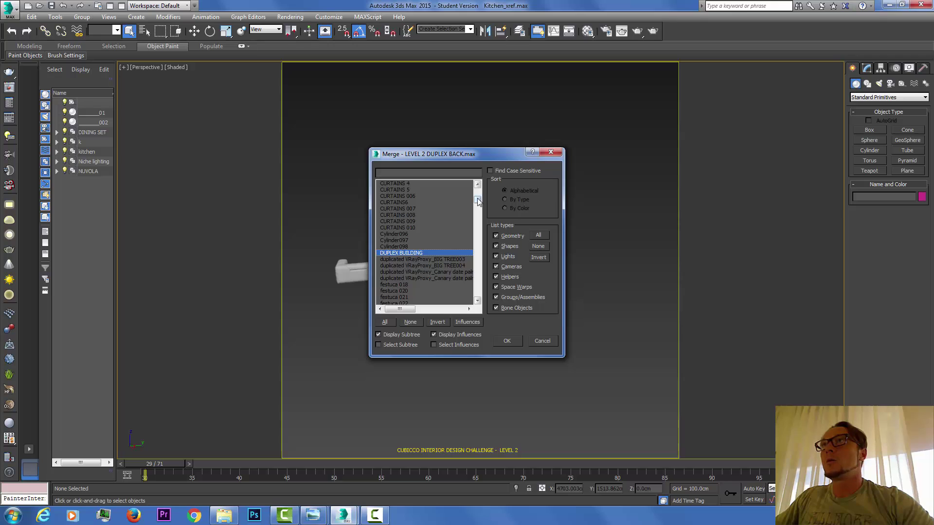
{"action": "left_click_drag", "start_coordinate": [477, 201], "coordinate": [477, 194]}
{"action": "left_click", "coordinate": [399, 215]}
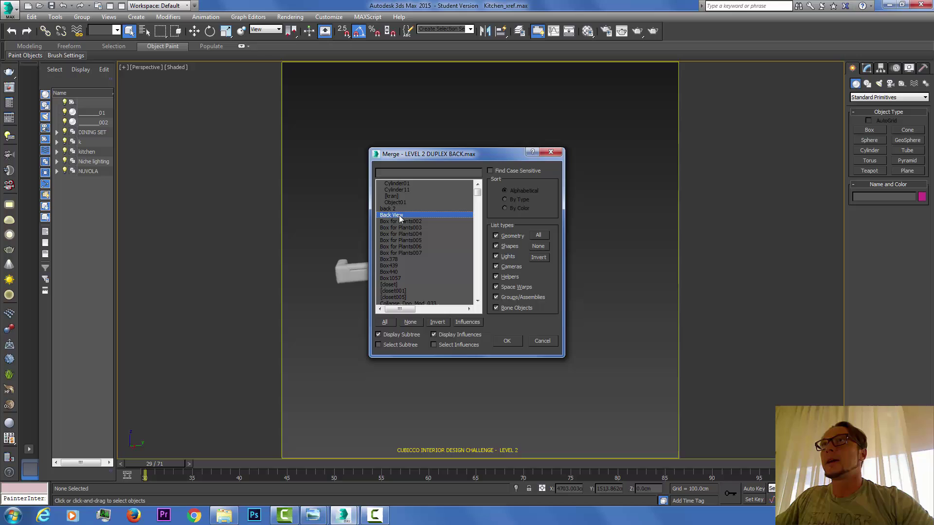
{"action": "left_click", "coordinate": [504, 340]}
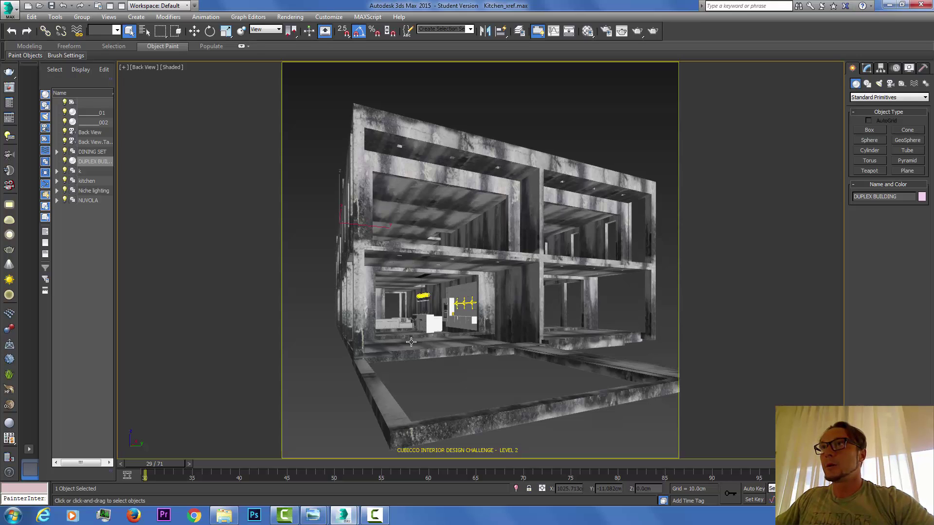
- Move the kitchen group right into the building, shift group k -27.44 cm in X, then select DUPLEX BUILDING
{"action": "left_click", "coordinate": [465, 349]}
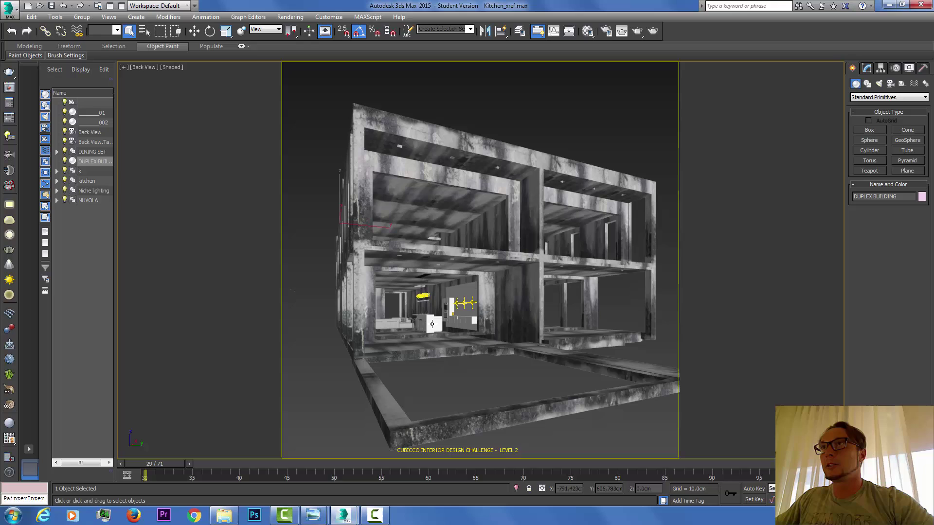
{"action": "left_click", "coordinate": [194, 30]}
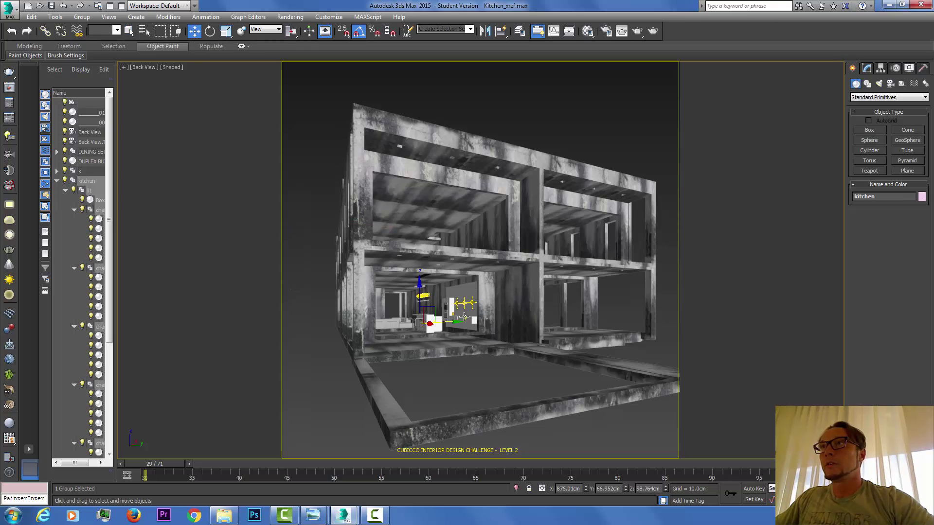
{"action": "left_click_drag", "start_coordinate": [434, 322], "coordinate": [453, 322]}
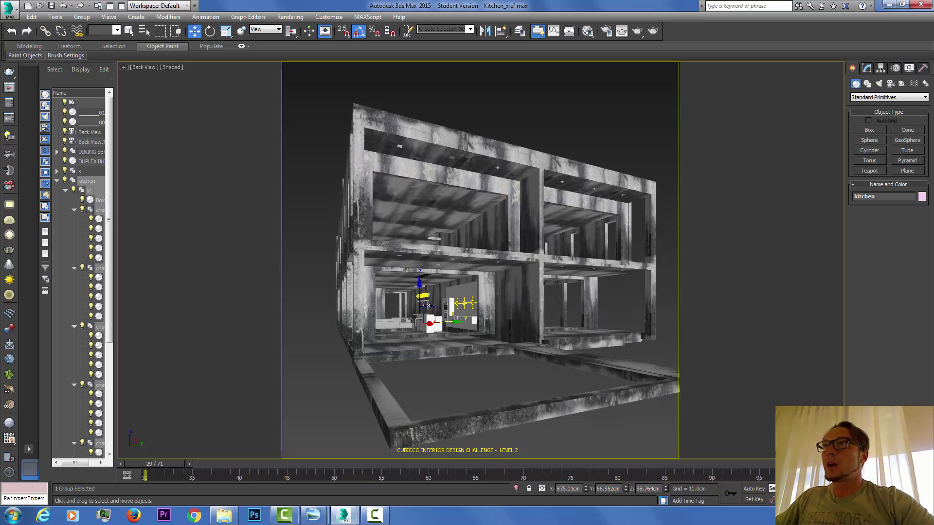
{"action": "left_click", "coordinate": [461, 294]}
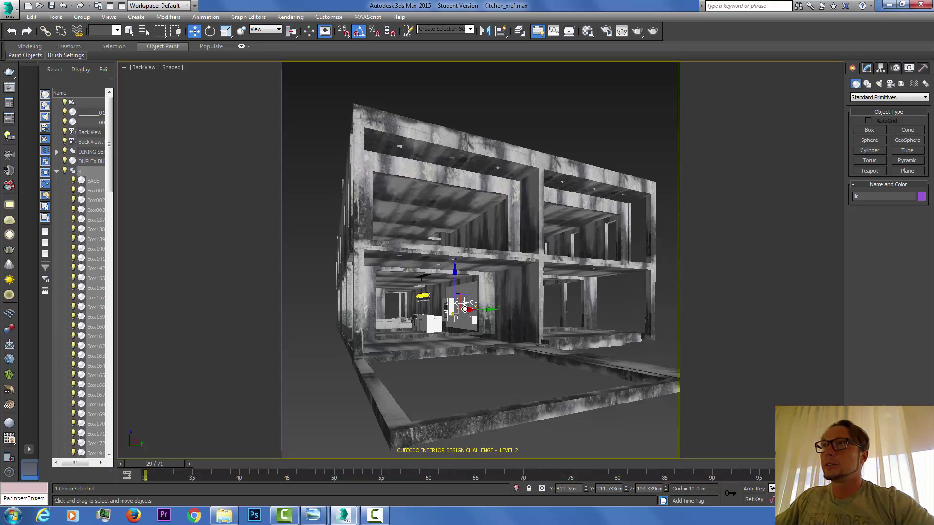
{"action": "left_click_drag", "start_coordinate": [469, 311], "coordinate": [470, 311]}
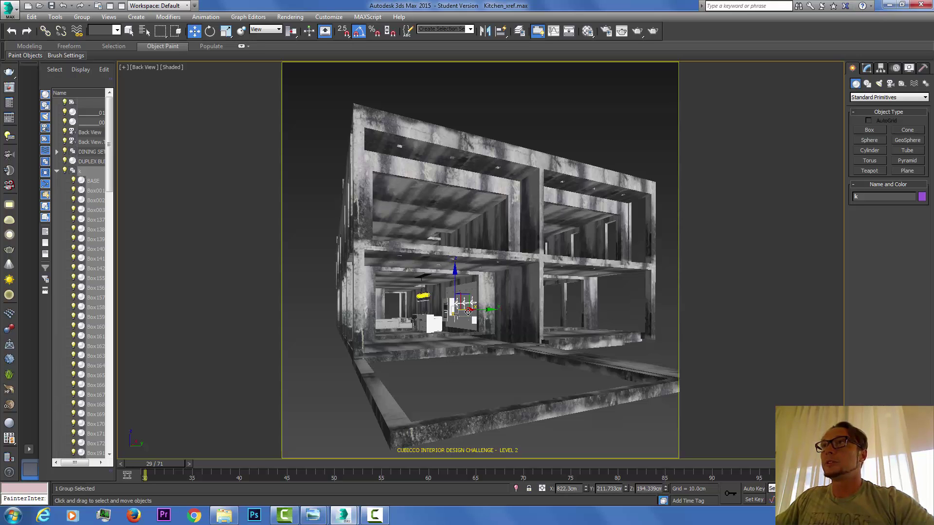
{"action": "left_click", "coordinate": [538, 132]}
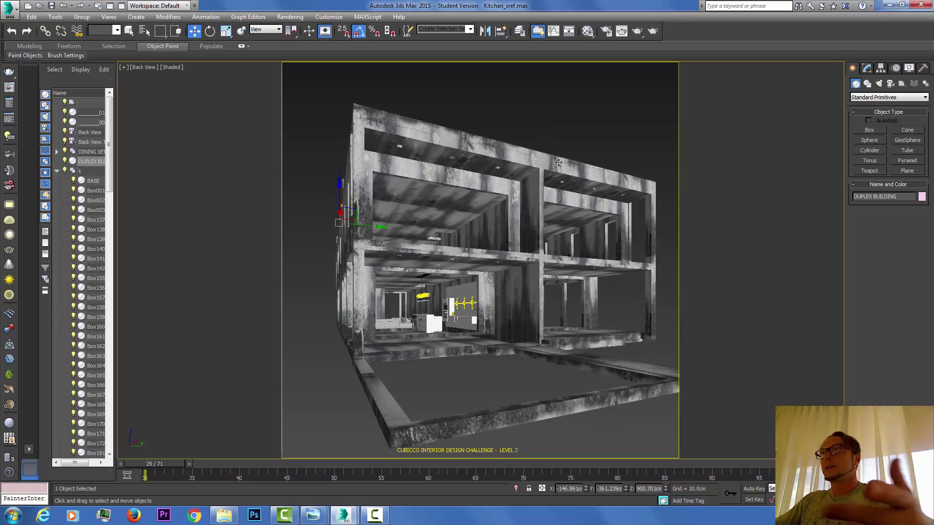
- Delete the DUPLEX BUILDING and frame the kitchen and camera in a zoomed-out Top view
{"action": "key", "text": "Delete"}
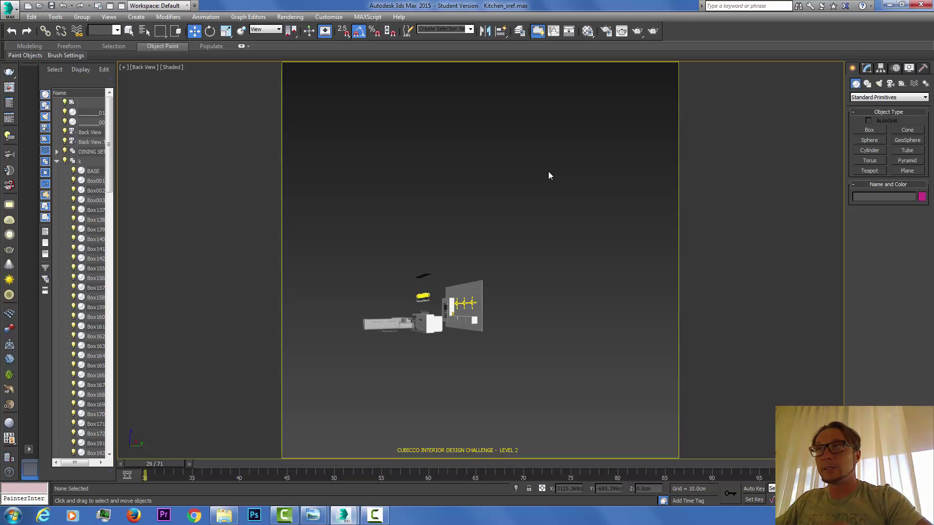
{"action": "key", "text": "t"}
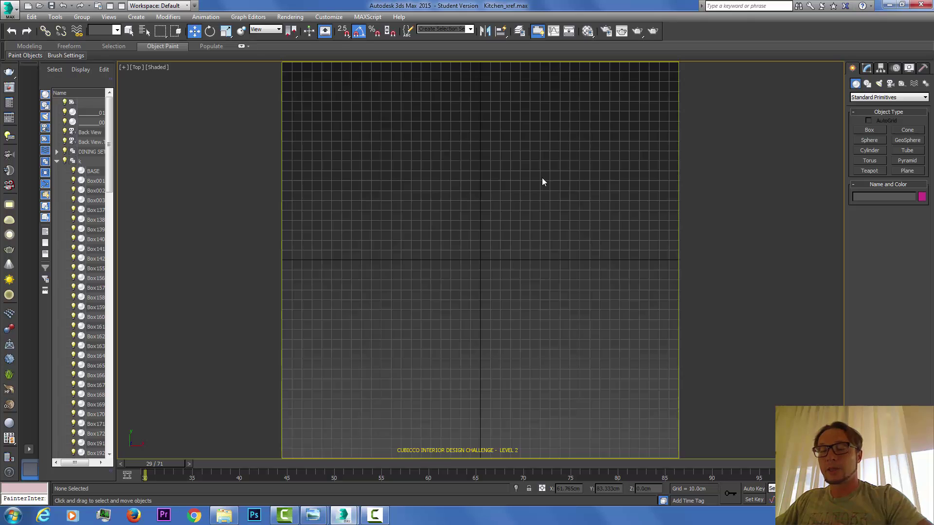
{"action": "scroll", "coordinate": [473, 270], "scroll_direction": "down", "scroll_amount": 5}
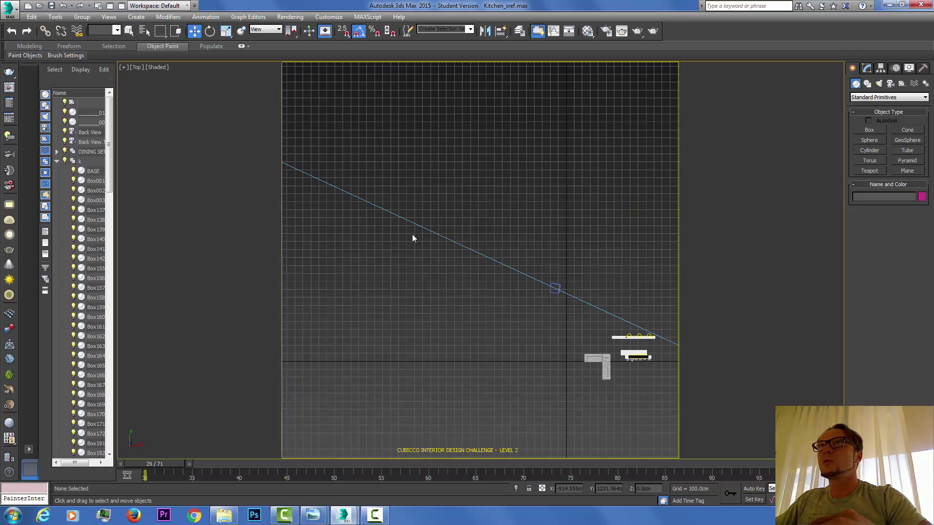
{"action": "scroll", "coordinate": [335, 241], "scroll_direction": "down", "scroll_amount": 2}
{"action": "scroll", "coordinate": [333, 245], "scroll_direction": "down", "scroll_amount": 2}
{"action": "middle_click_drag", "start_coordinate": [676, 364], "coordinate": [464, 291]}
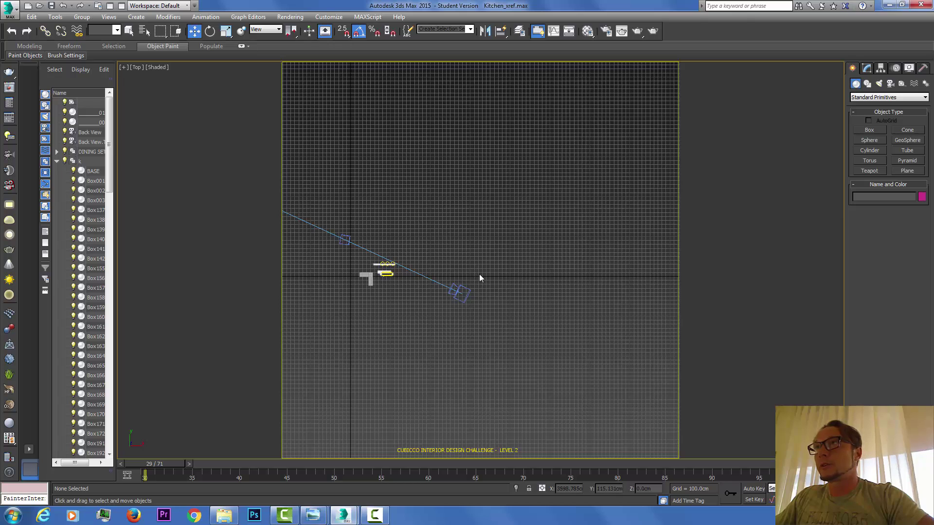
- Delete the Back View camera and save Kitchen_xref.max
{"action": "left_click_drag", "start_coordinate": [438, 308], "coordinate": [439, 308]}
{"action": "key", "text": "Delete"}
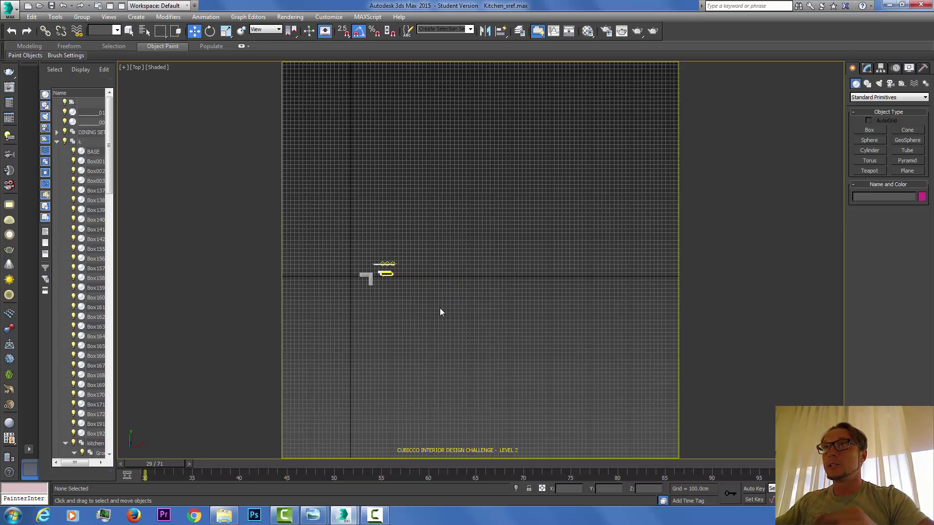
{"action": "middle_click_drag", "start_coordinate": [448, 285], "coordinate": [448, 273], "text": "alt"}
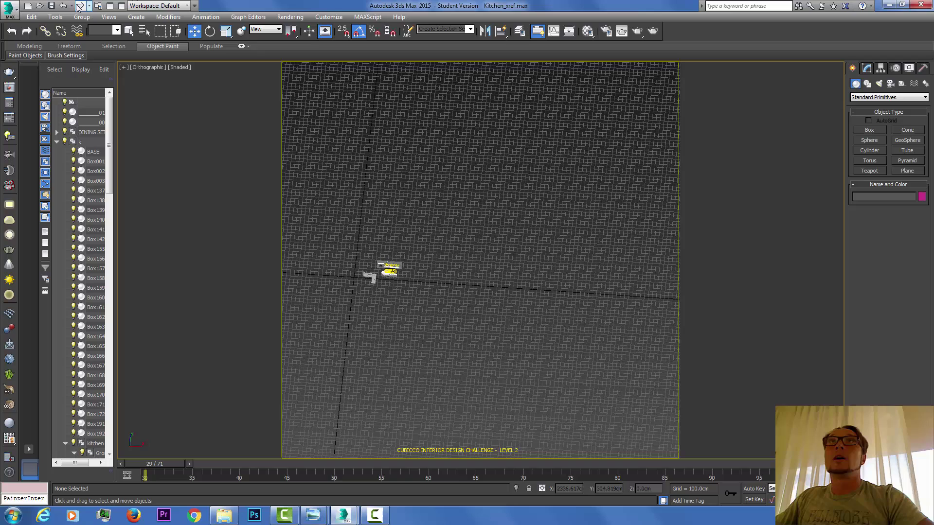
{"action": "left_click", "coordinate": [51, 6]}
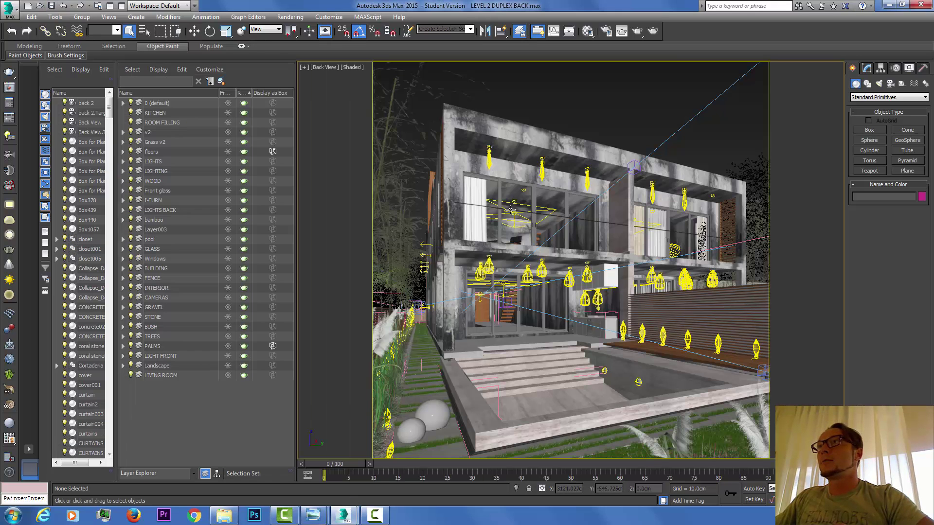
- Open the XRef Scenes dialog from the Application menu's References
{"action": "left_click", "coordinate": [14, 14]}
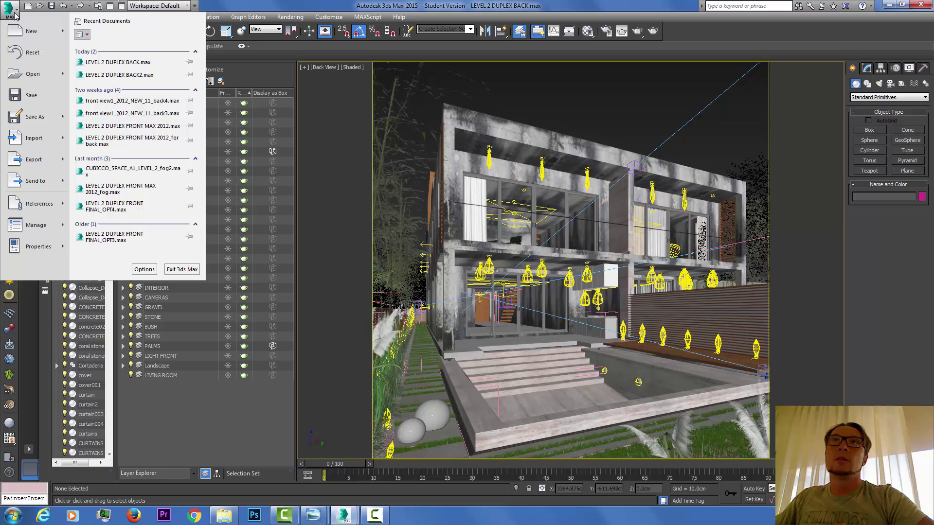
{"action": "mouse_move", "coordinate": [51, 208]}
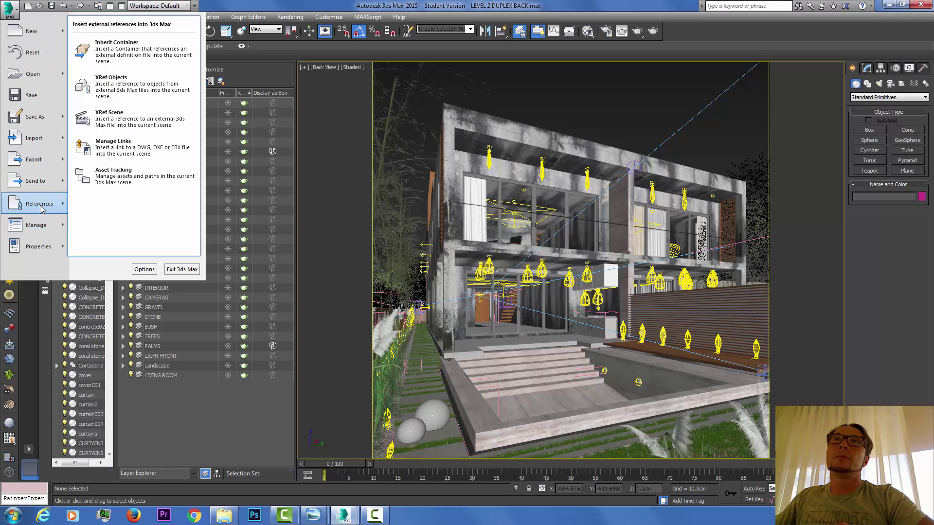
{"action": "left_click", "coordinate": [118, 117]}
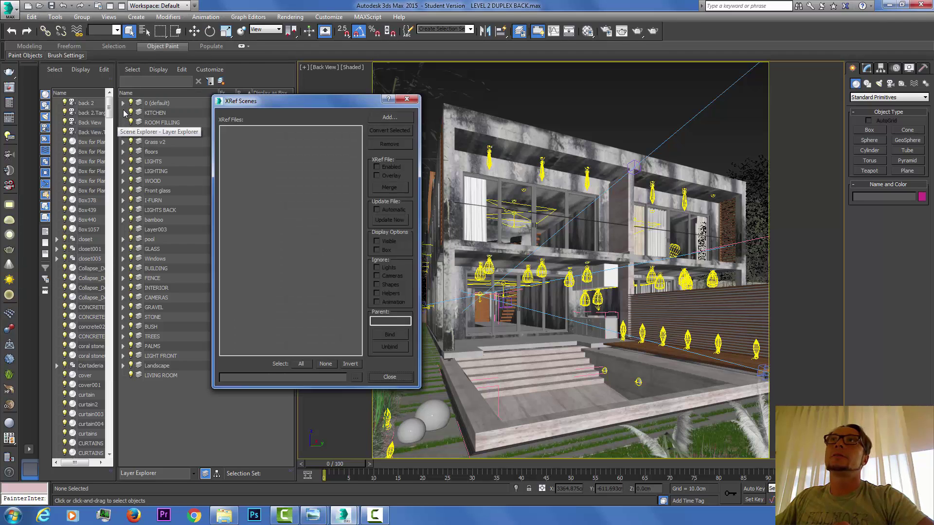
- Add Kitchen_xref.max from cubicco_level_2_scene_textures as an XRef scene and close the dialog
{"action": "left_click", "coordinate": [388, 117]}
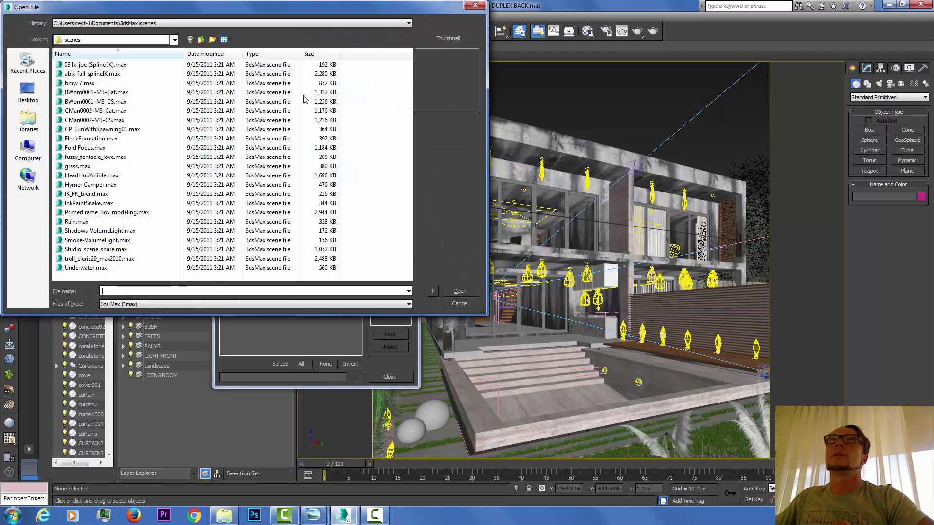
{"action": "left_click", "coordinate": [174, 40]}
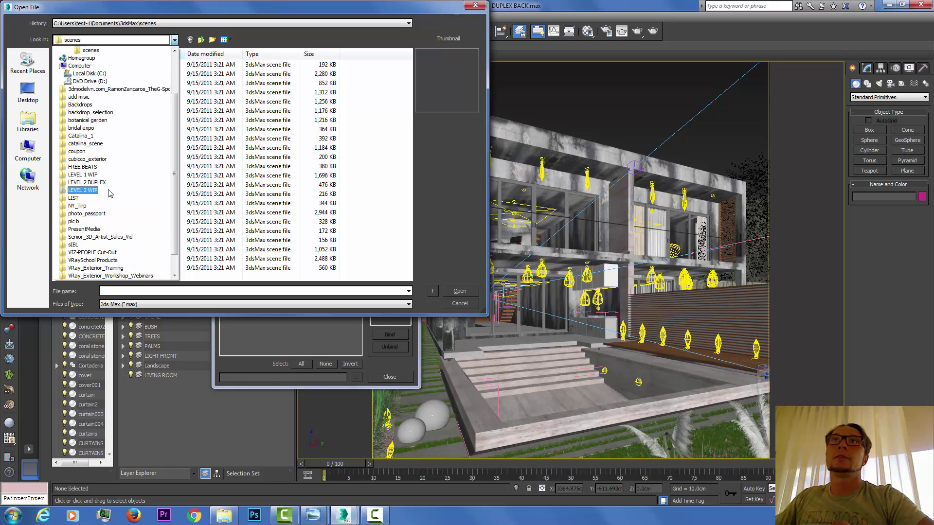
{"action": "scroll", "coordinate": [81, 108], "scroll_direction": "up", "scroll_amount": 2}
{"action": "left_click", "coordinate": [79, 105]}
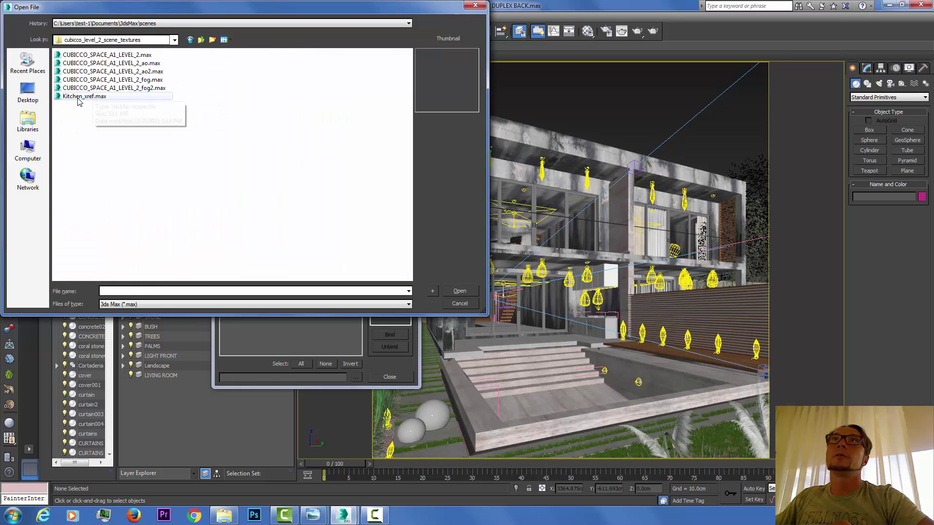
{"action": "left_click", "coordinate": [84, 97]}
{"action": "left_click", "coordinate": [454, 292]}
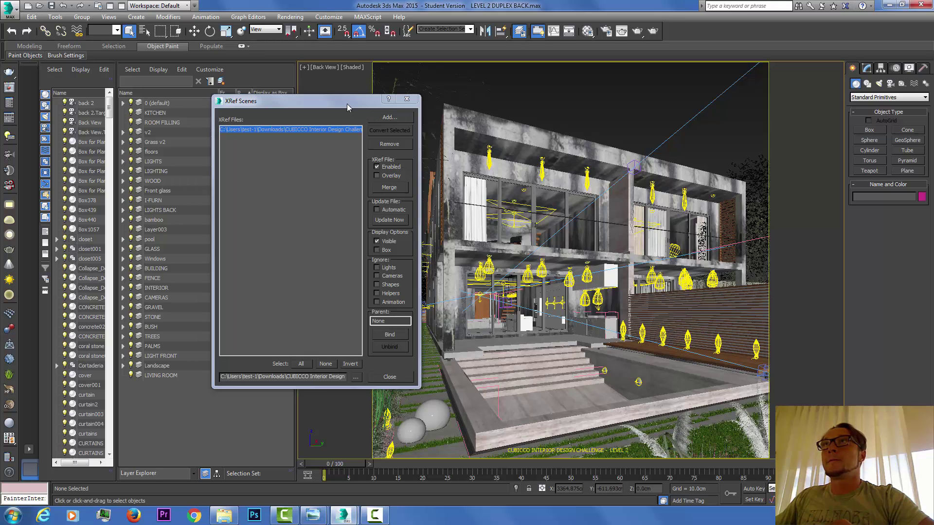
{"action": "left_click_drag", "start_coordinate": [350, 103], "coordinate": [352, 85]}
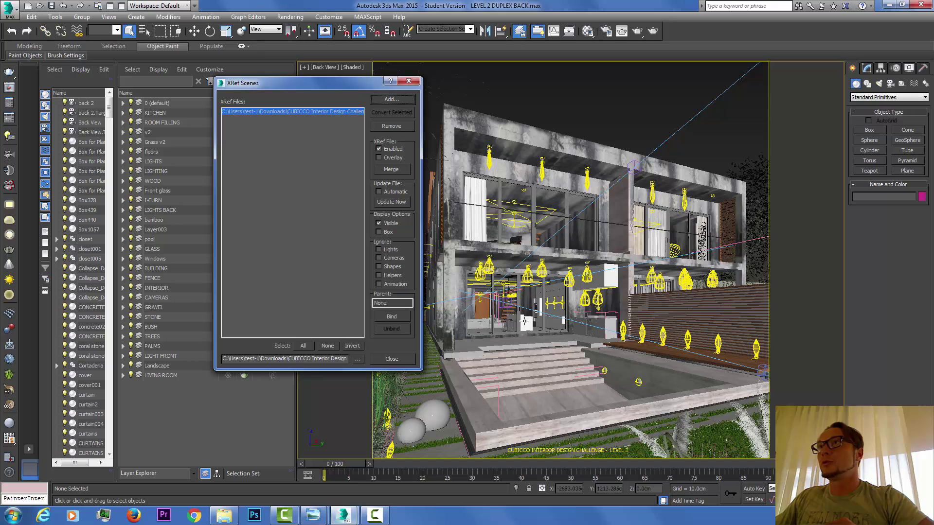
{"action": "left_click", "coordinate": [409, 81]}
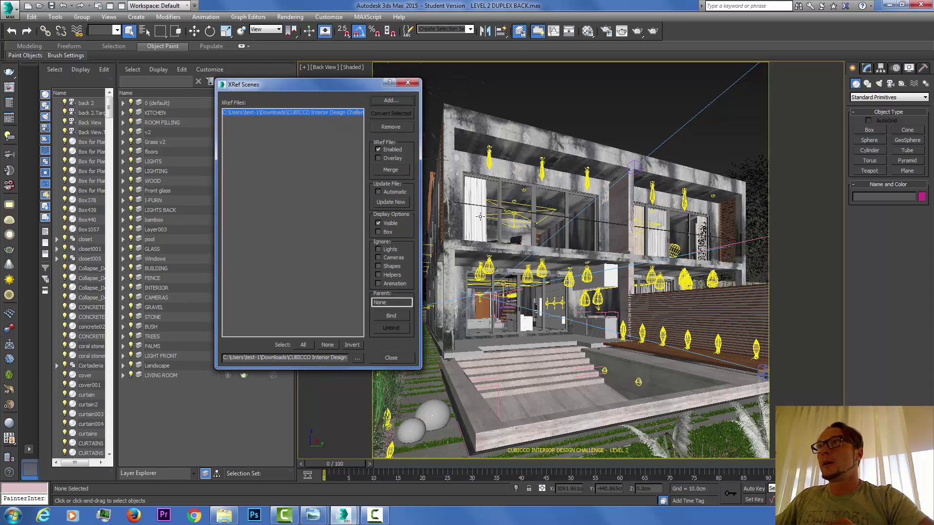
{"action": "left_click", "coordinate": [531, 321]}
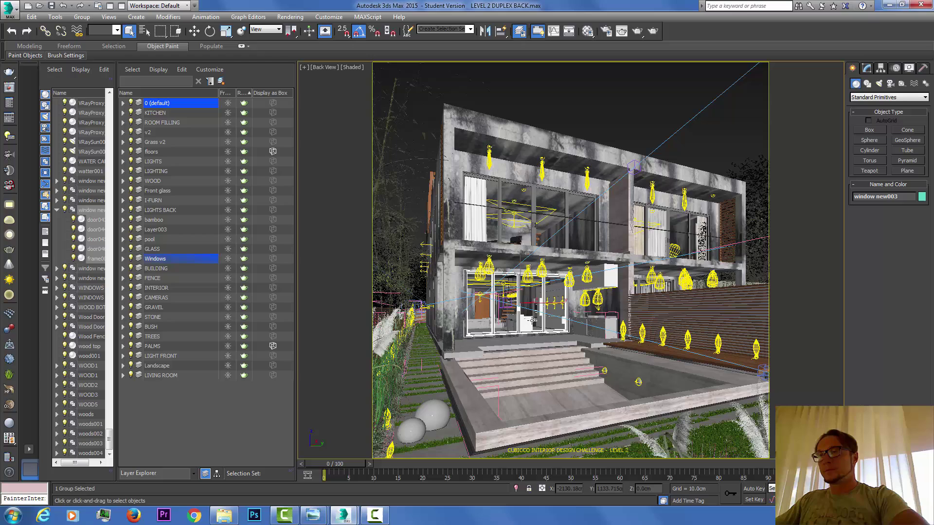
{"action": "key", "text": "p"}
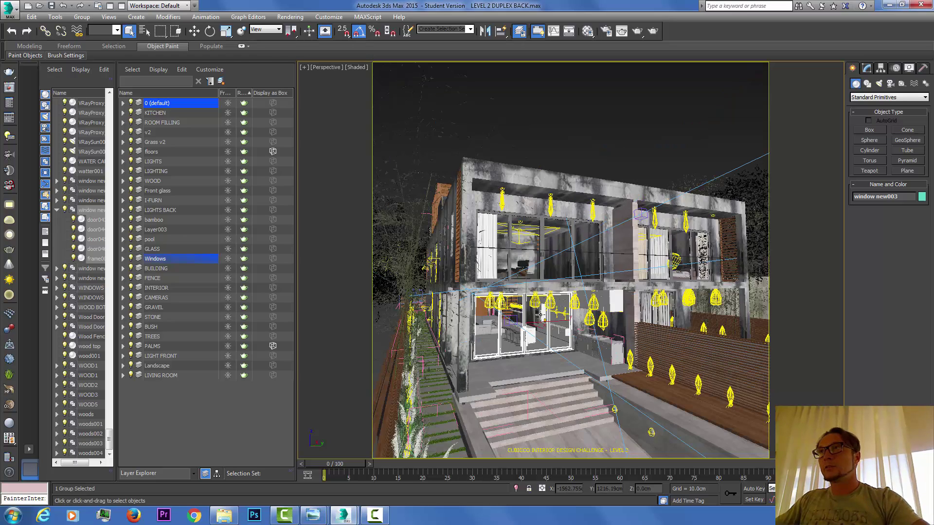
{"action": "scroll", "coordinate": [545, 310], "scroll_direction": "up", "scroll_amount": 6}
{"action": "scroll", "coordinate": [538, 305], "scroll_direction": "up", "scroll_amount": 1}
{"action": "scroll", "coordinate": [538, 304], "scroll_direction": "up", "scroll_amount": 8}
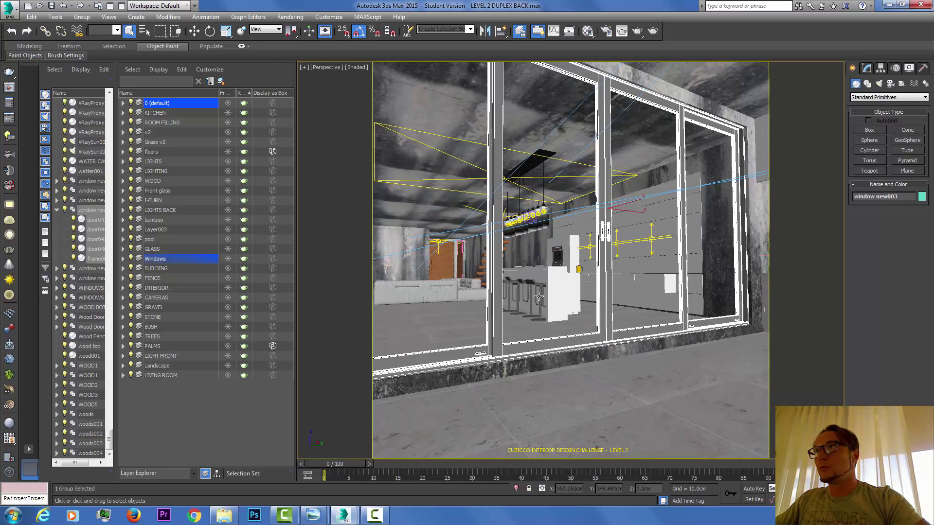
{"action": "scroll", "coordinate": [538, 284], "scroll_direction": "up", "scroll_amount": 2}
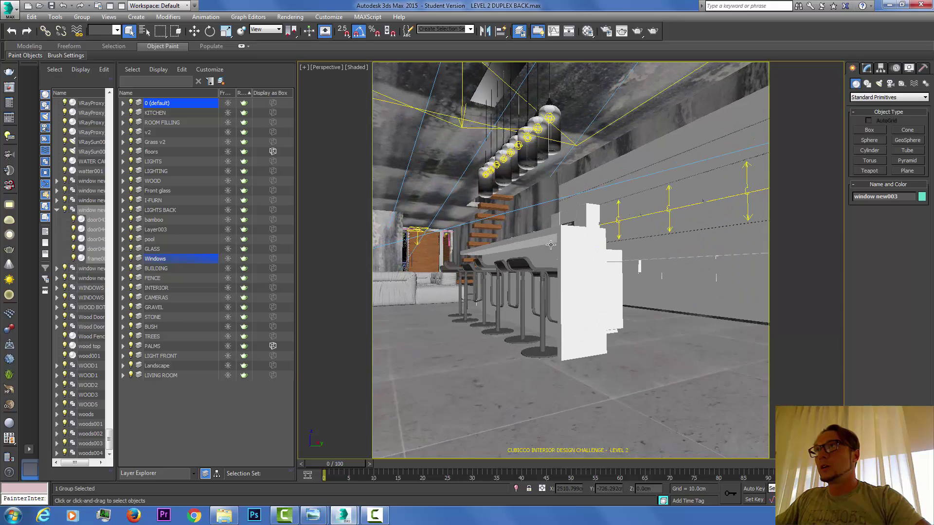
{"action": "middle_click_drag", "start_coordinate": [554, 273], "coordinate": [550, 219]}
{"action": "scroll", "coordinate": [550, 219], "scroll_direction": "down", "scroll_amount": 6}
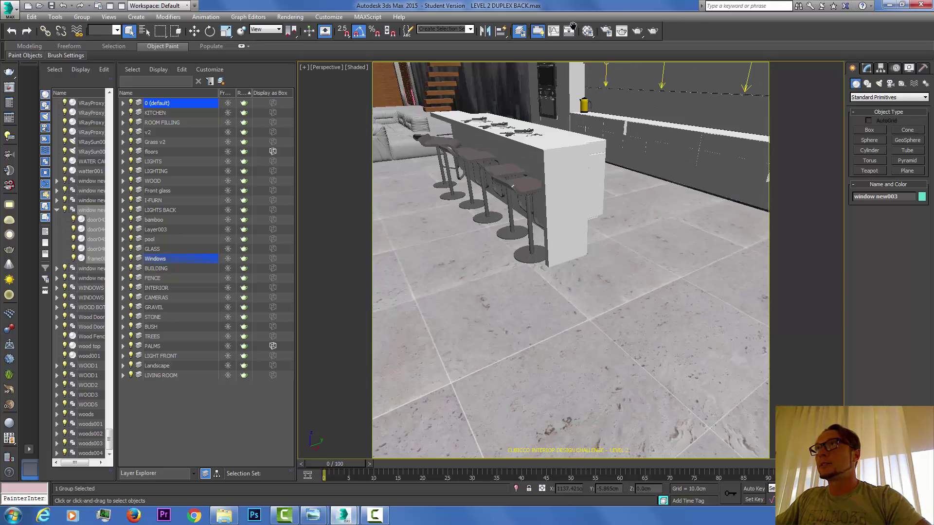
{"action": "scroll", "coordinate": [513, 293], "scroll_direction": "up", "scroll_amount": 10}
{"action": "left_click", "coordinate": [513, 293]}
{"action": "scroll", "coordinate": [513, 293], "scroll_direction": "up", "scroll_amount": 8}
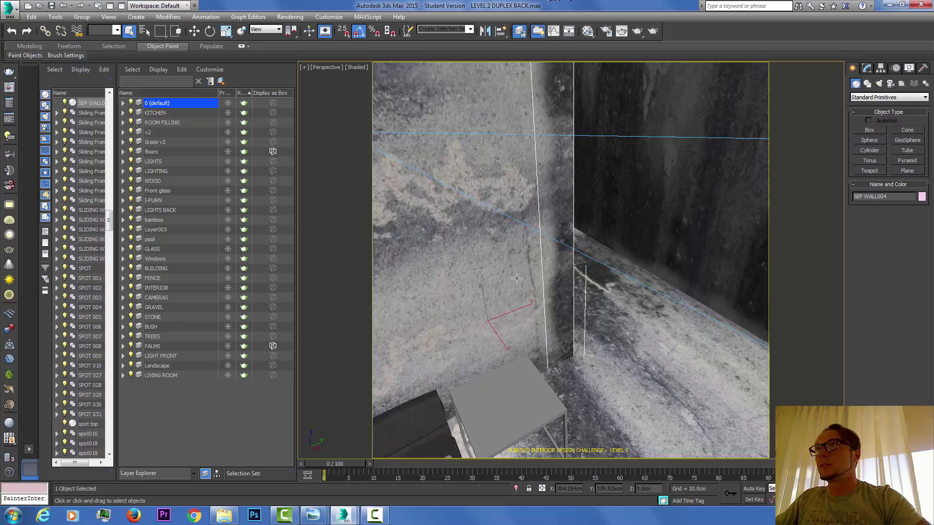
{"action": "scroll", "coordinate": [557, 244], "scroll_direction": "down", "scroll_amount": 10}
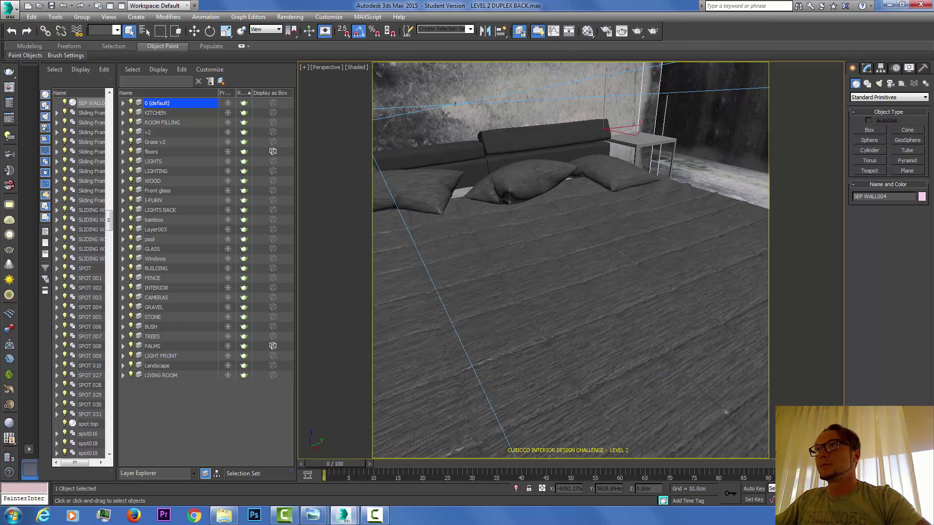
{"action": "left_click", "coordinate": [567, 169]}
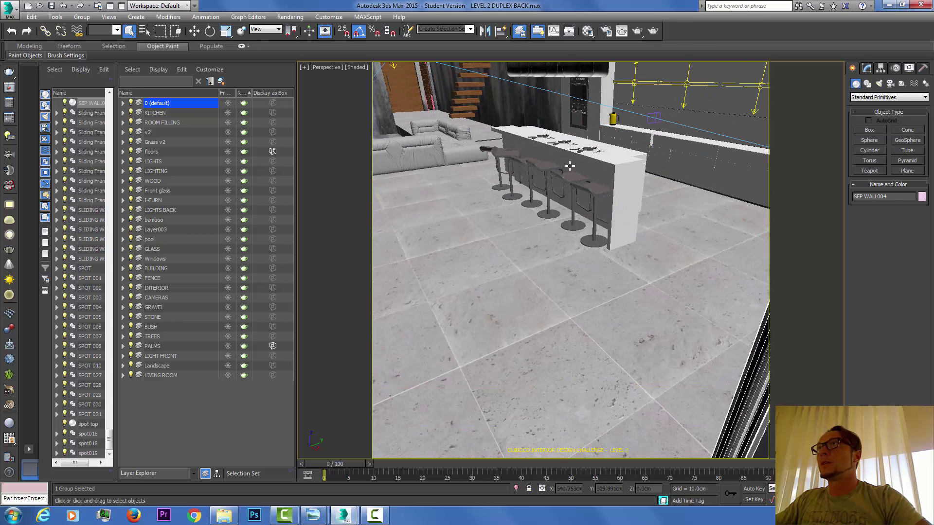
{"action": "scroll", "coordinate": [569, 166], "scroll_direction": "up", "scroll_amount": 10}
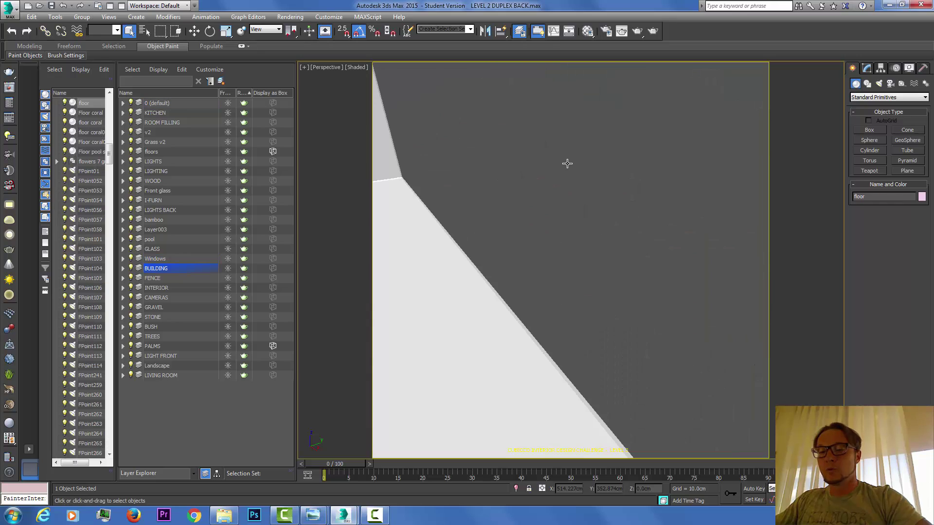
{"action": "scroll", "coordinate": [578, 190], "scroll_direction": "down", "scroll_amount": 10}
{"action": "left_click", "coordinate": [575, 202]}
{"action": "key", "text": "c"}
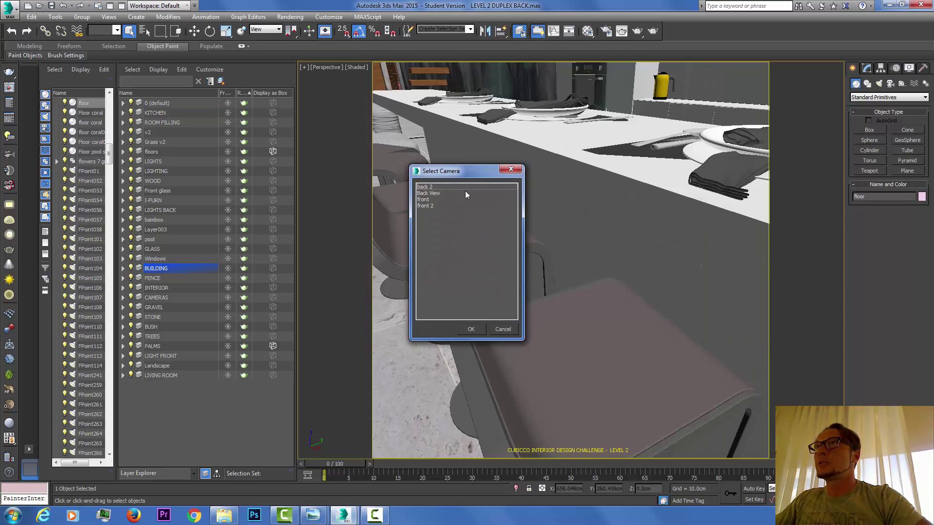
{"action": "double_click", "coordinate": [439, 192]}
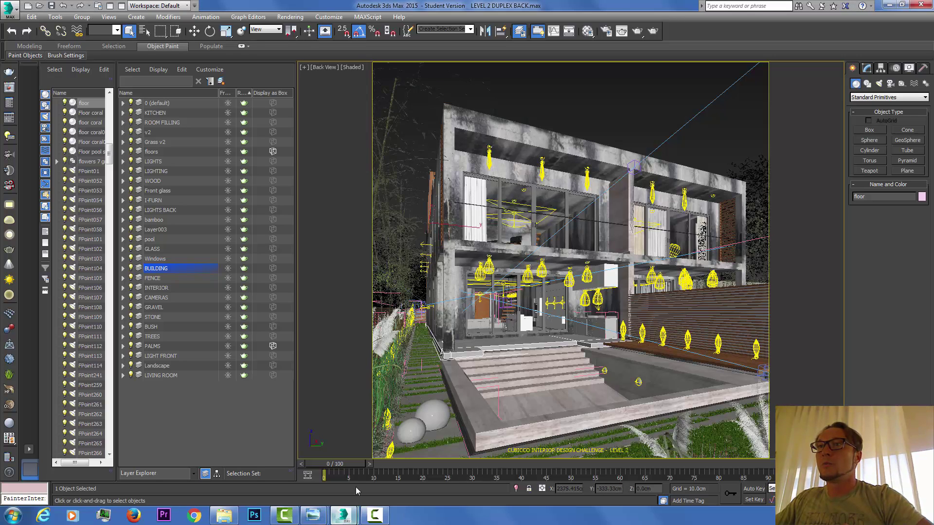
- In Kitchen_xref.max, paste in the Back View camera and look through it
{"action": "mouse_move", "coordinate": [343, 514]}
{"action": "left_click", "coordinate": [293, 459]}
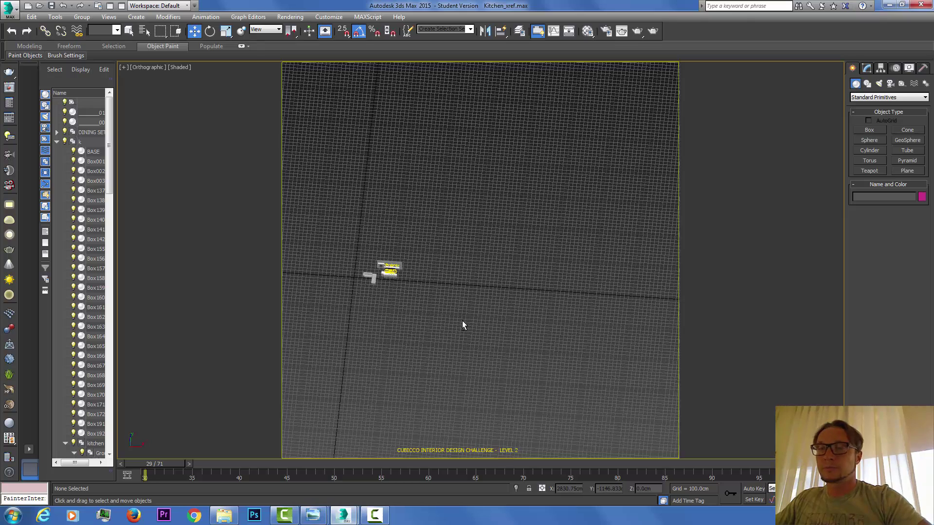
{"action": "middle_click_drag", "start_coordinate": [462, 325], "coordinate": [436, 291], "text": "alt"}
{"action": "key", "text": "ctrl+v"}
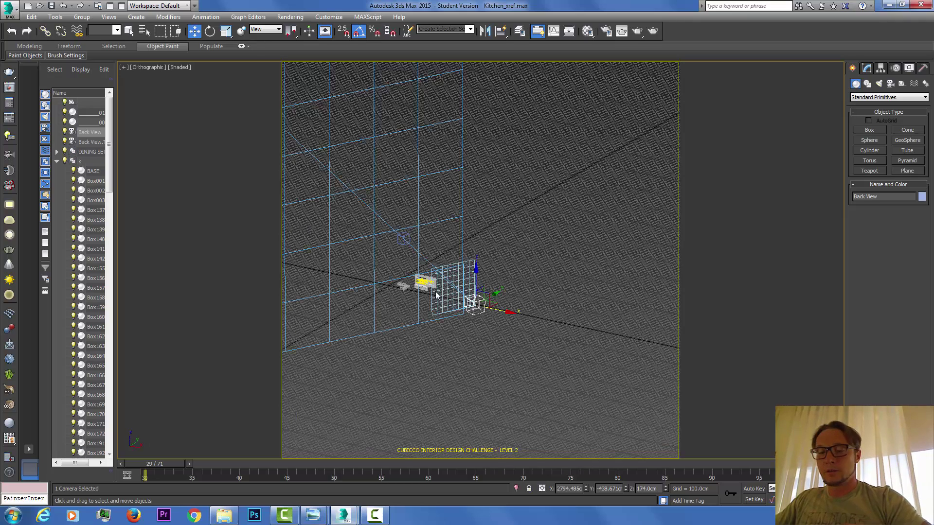
{"action": "key", "text": "c"}
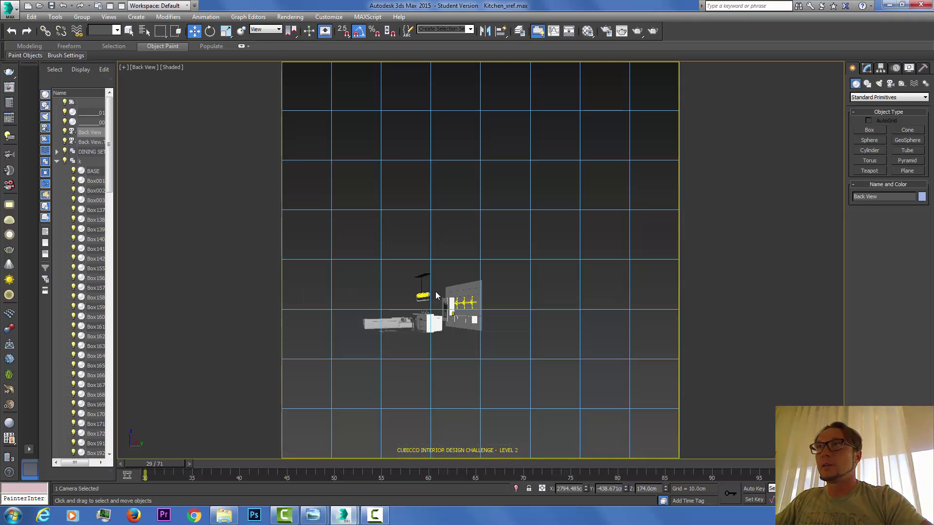
- Move the kitchen group and the wall-unit group k slightly with the Move tool
{"action": "left_click", "coordinate": [463, 333]}
{"action": "key", "text": "g"}
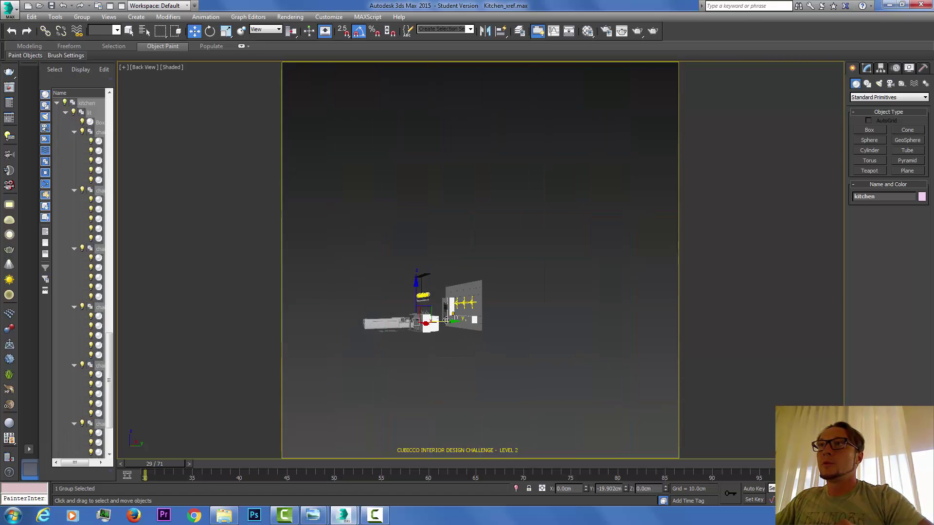
{"action": "left_click_drag", "start_coordinate": [446, 320], "coordinate": [419, 322]}
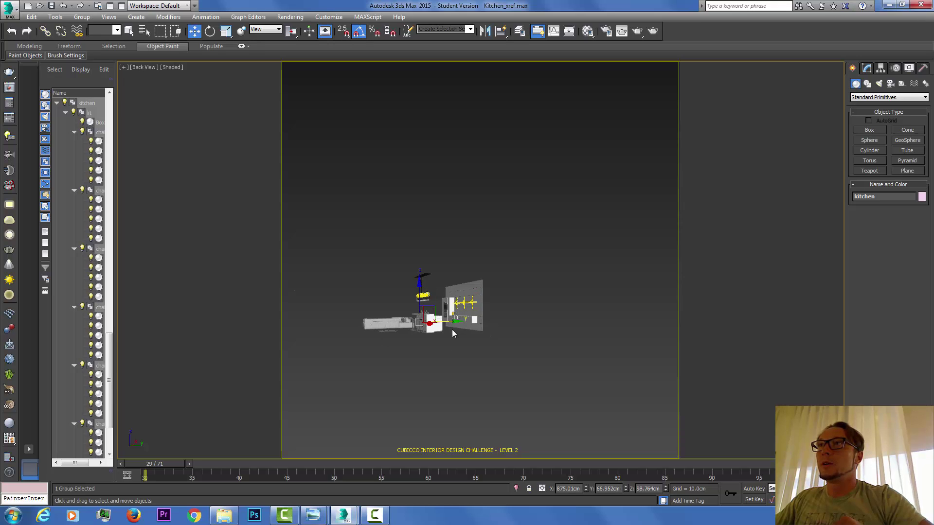
{"action": "left_click", "coordinate": [471, 294]}
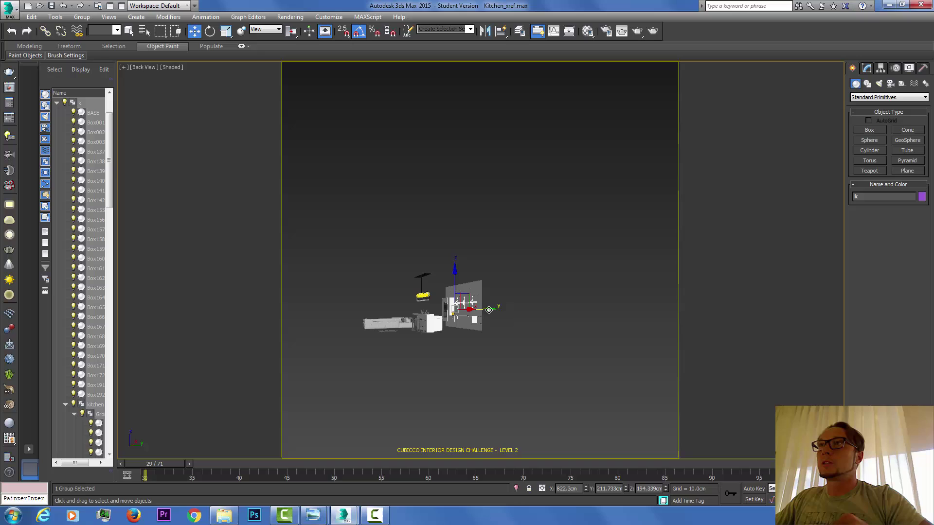
{"action": "left_click_drag", "start_coordinate": [489, 310], "coordinate": [486, 310]}
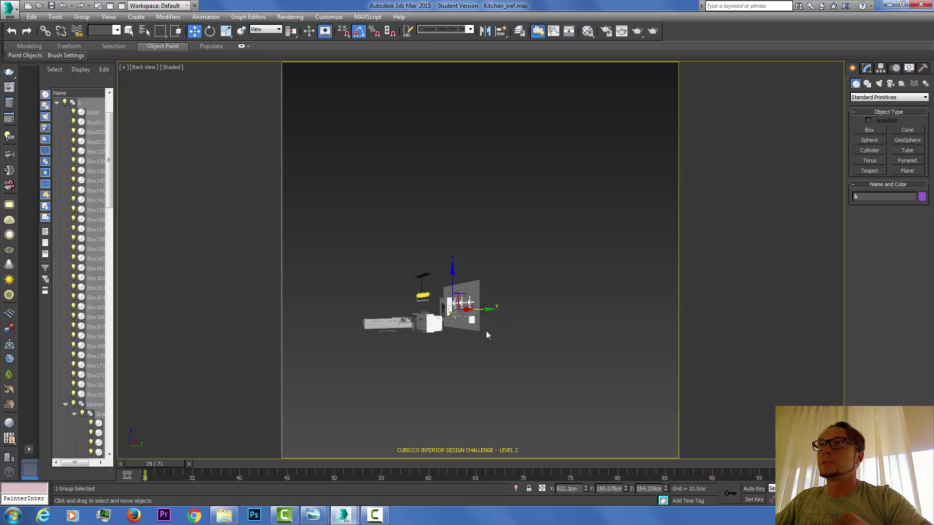
- Save Kitchen_xref.max and switch back to the duplex scene window
{"action": "left_click", "coordinate": [51, 5]}
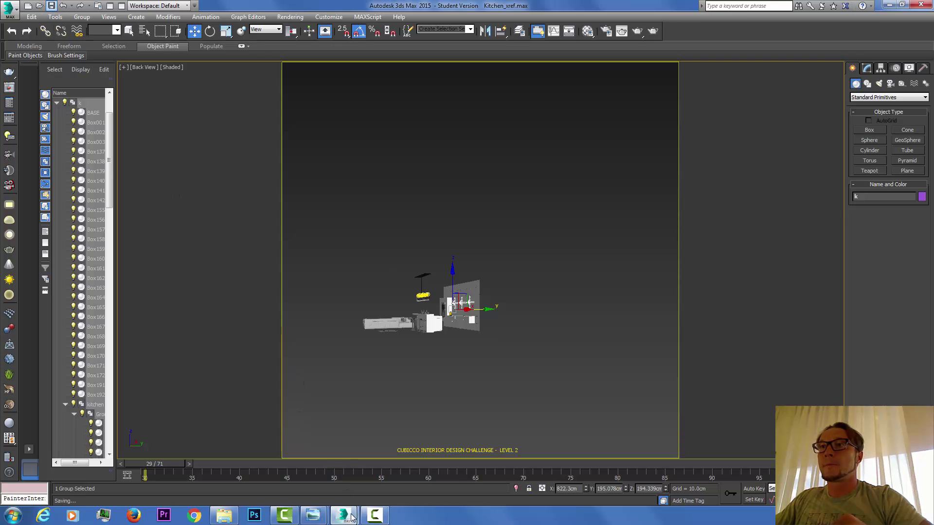
{"action": "mouse_move", "coordinate": [353, 517]}
{"action": "left_click", "coordinate": [380, 480]}
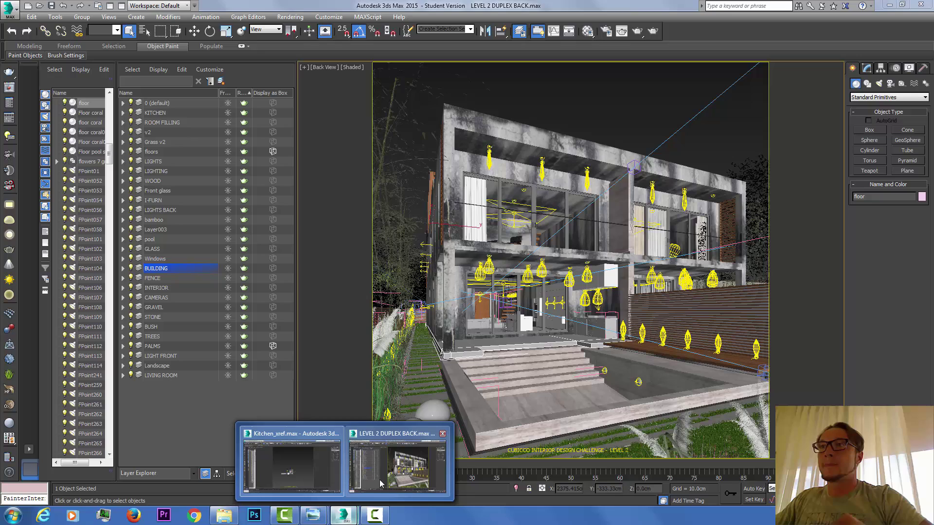
- Open XRef Scenes via References, select the Kitchen_xref.max entry and move the dialog aside
{"action": "left_click", "coordinate": [9, 9]}
{"action": "mouse_move", "coordinate": [27, 207]}
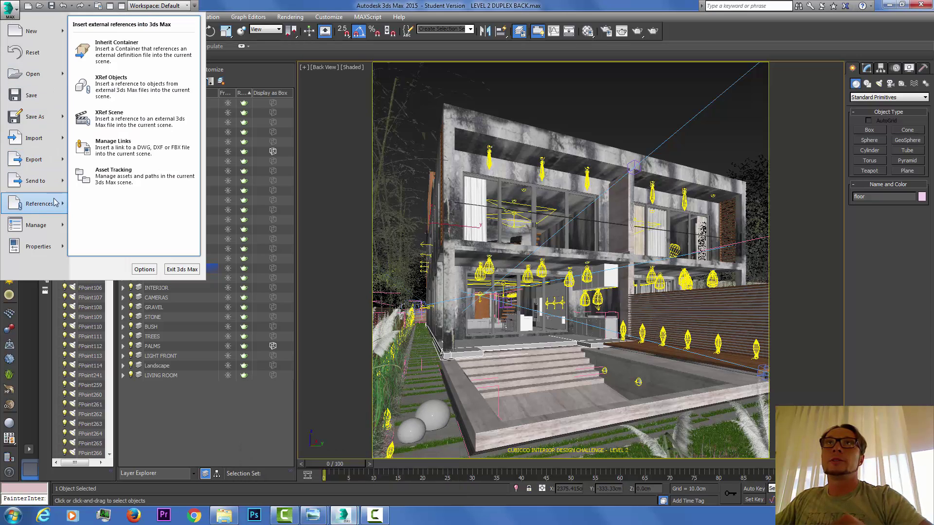
{"action": "left_click", "coordinate": [128, 122]}
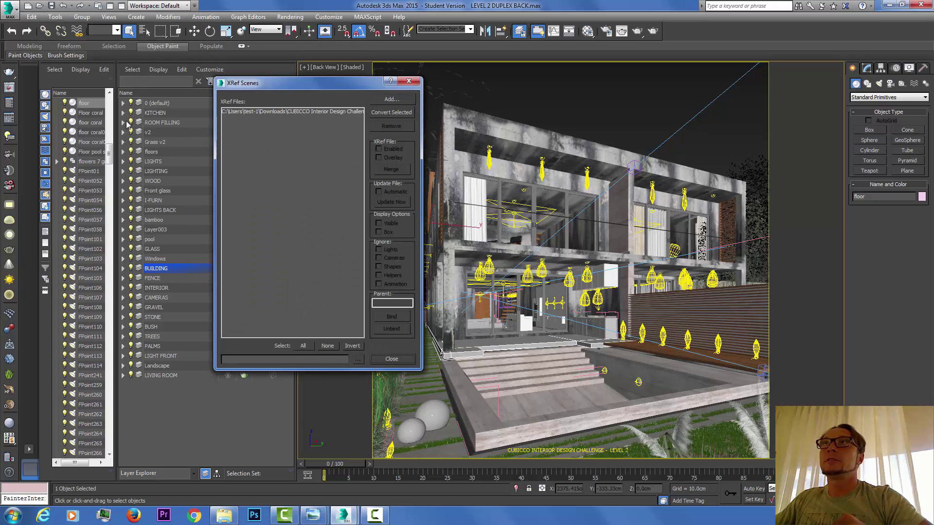
{"action": "left_click", "coordinate": [319, 112]}
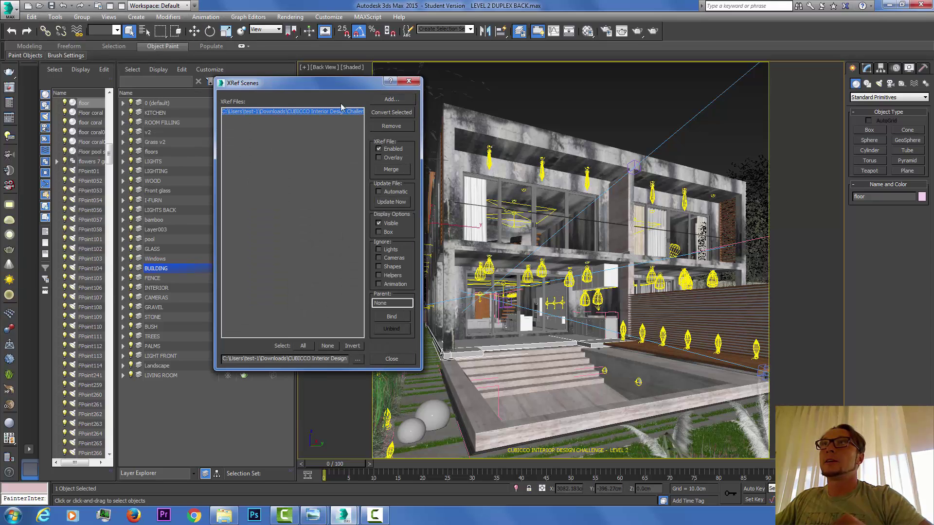
{"action": "left_click_drag", "start_coordinate": [344, 82], "coordinate": [283, 65]}
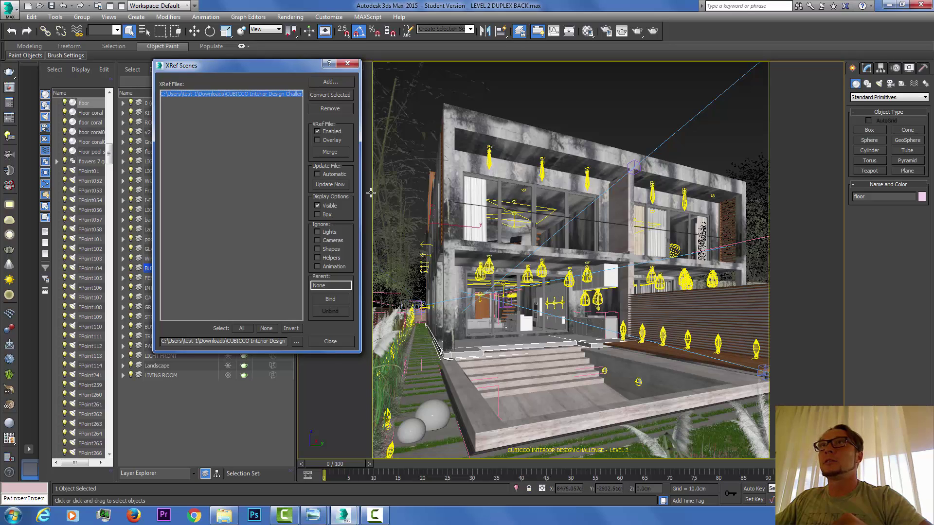
- Reload the Kitchen_xref.max reference with its saved edits using Update Now
{"action": "left_click", "coordinate": [331, 186]}
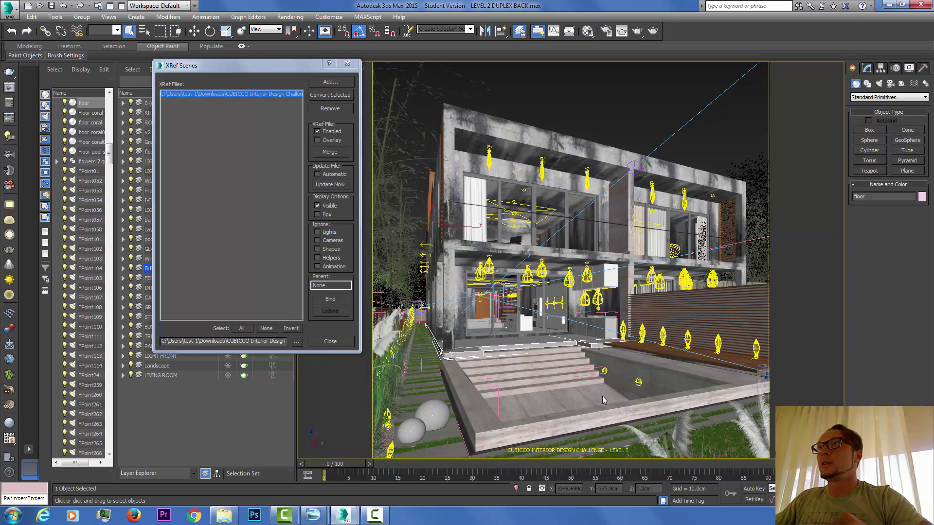